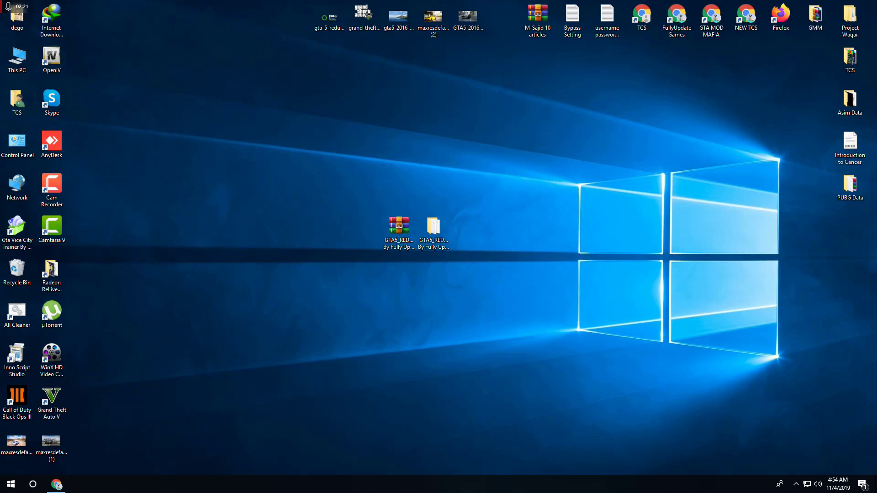
Switch to Chrome and open the Google homepage in a new tab
left_click(57, 484)
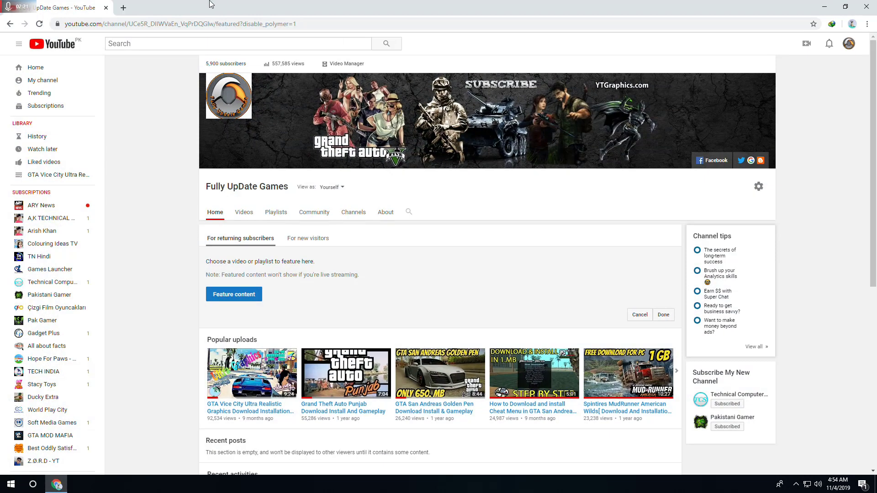
left_click(124, 7)
type("goo")
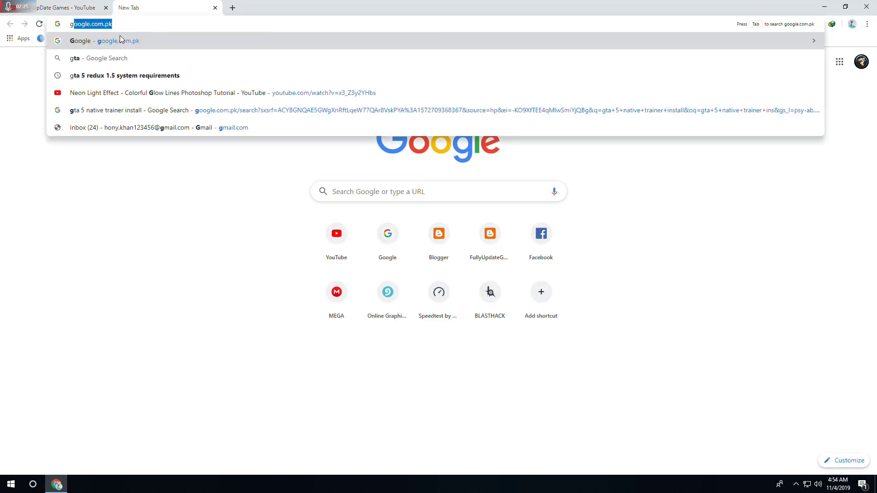
key("Return")
Search Google for "openiv download", view the official OpenIV website, and put the browser away
left_click(354, 185)
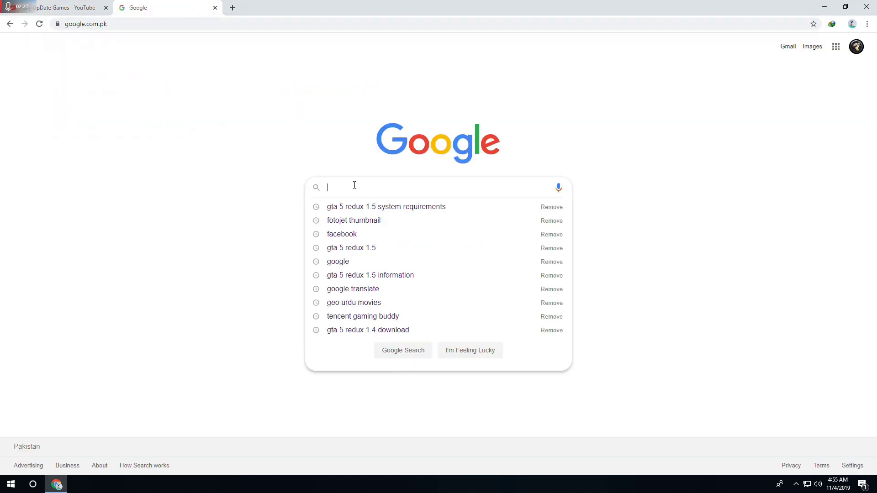
type("openiv")
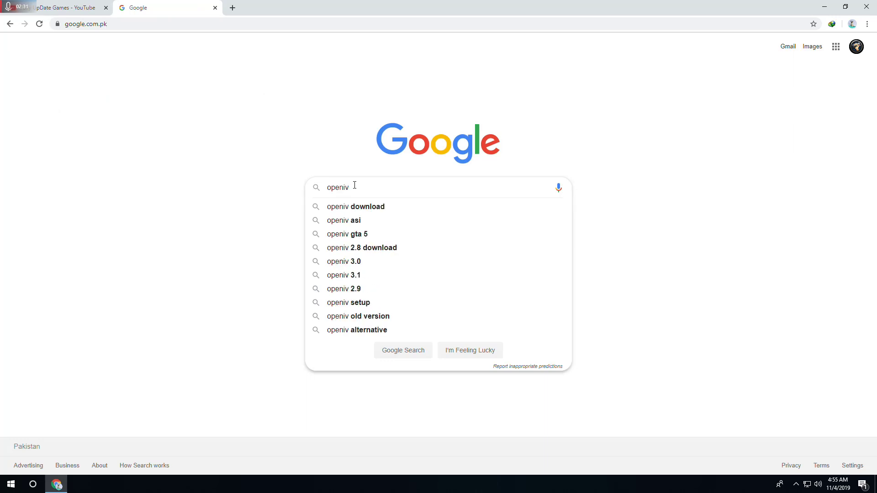
key("Down")
key("Return")
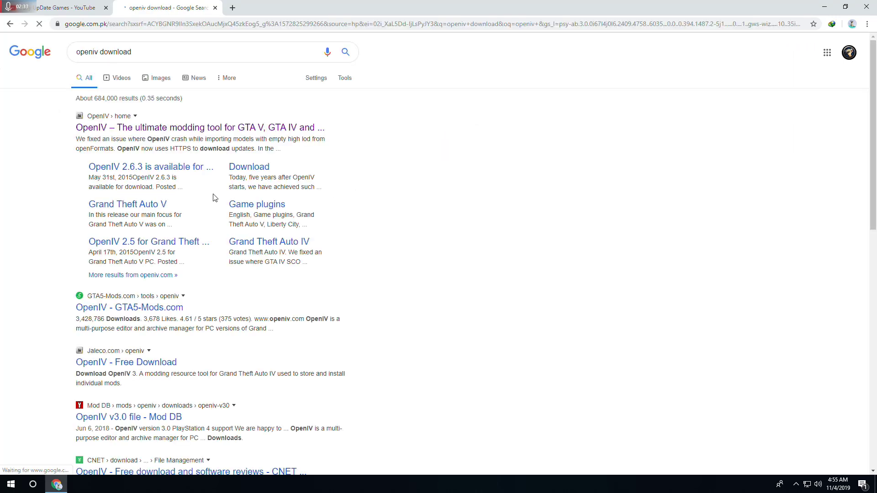
left_click(141, 130)
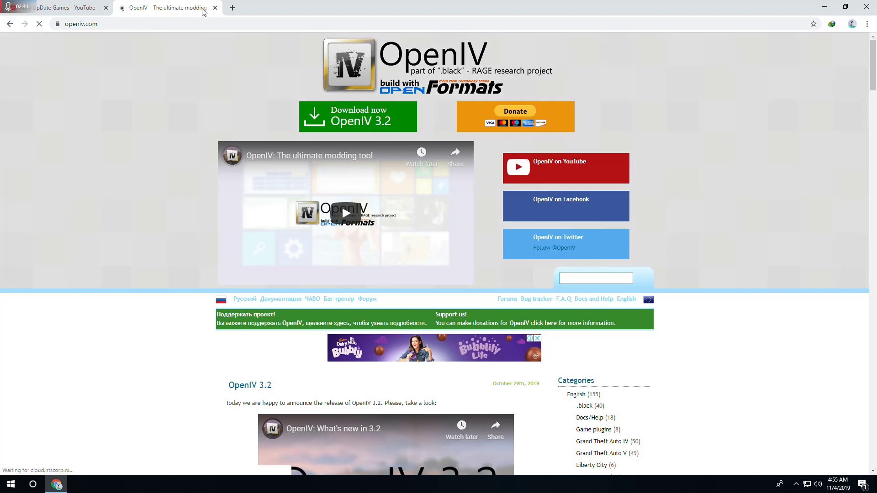
left_click(215, 8)
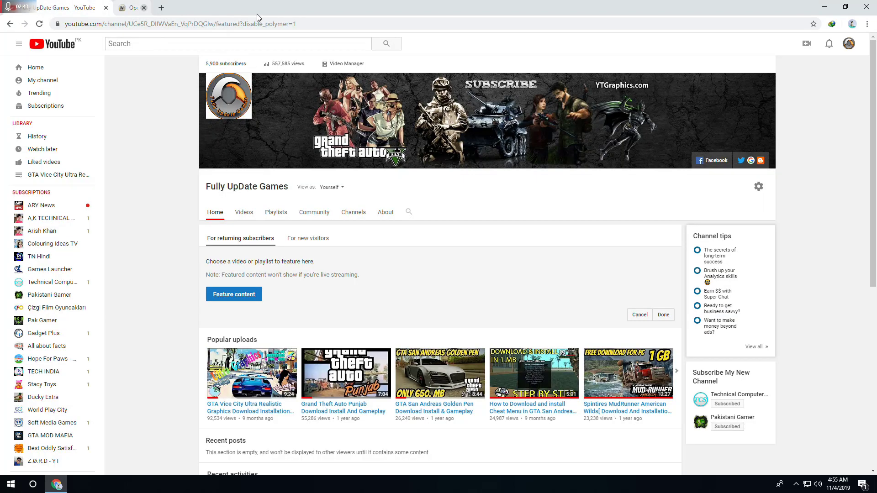
left_click(824, 7)
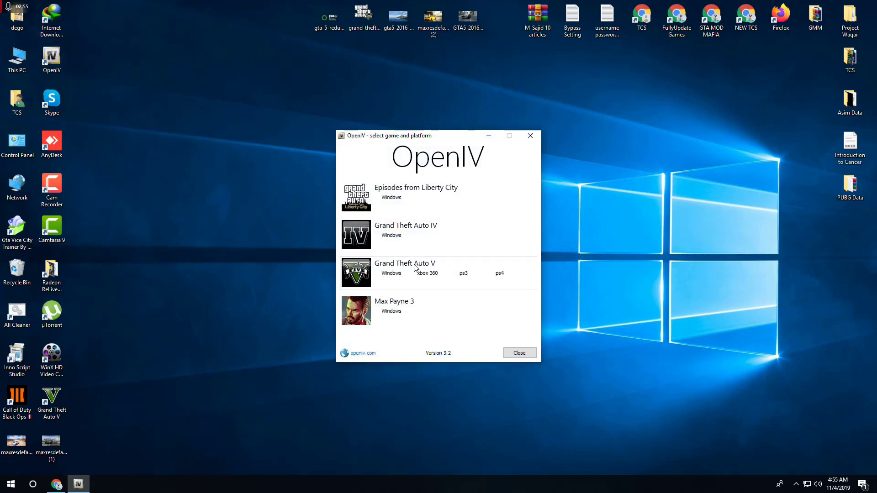
Load the Windows version of Grand Theft Auto V in OpenIV and turn on edit mode
left_click(385, 274)
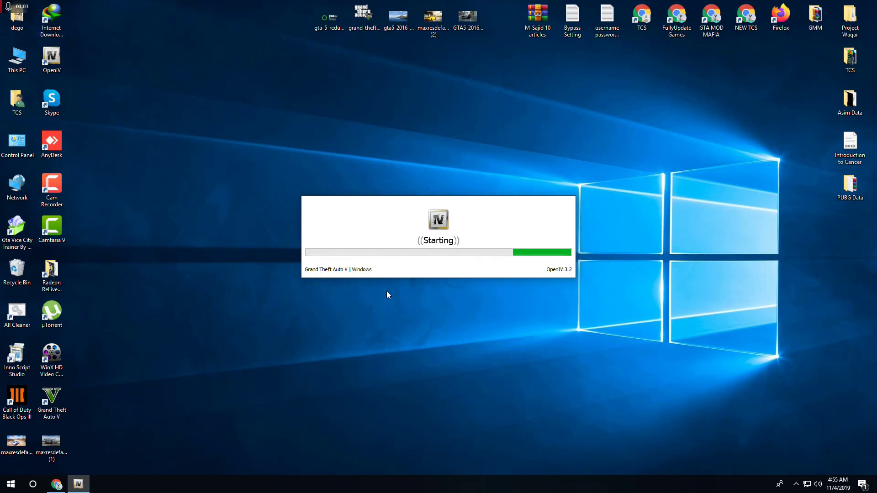
scroll(346, 205, "down", 2)
scroll(345, 211, "up", 2)
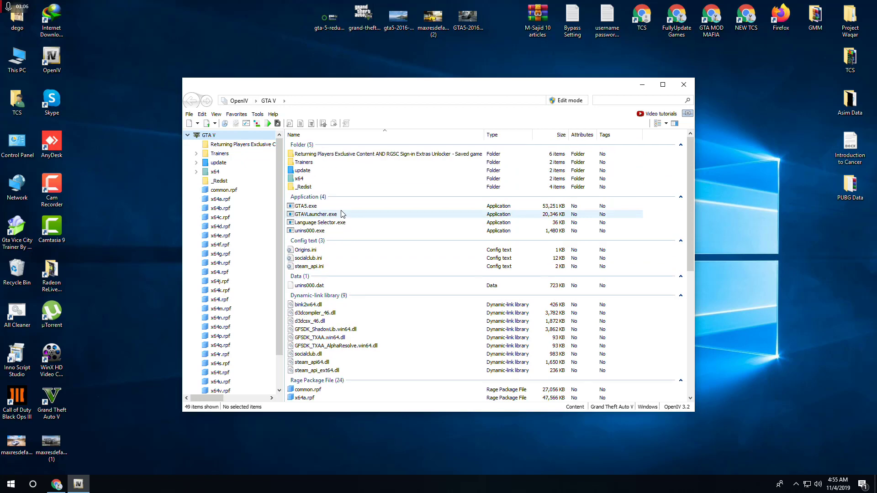
left_click(285, 102)
left_click(282, 104)
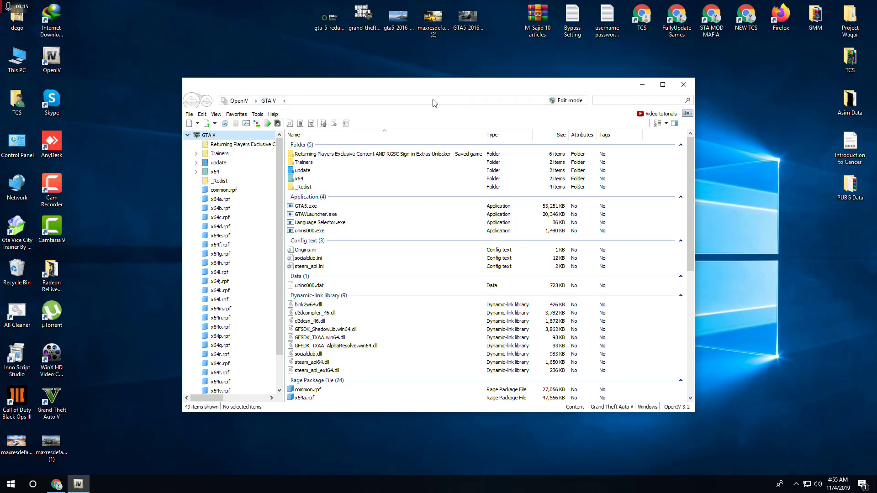
left_click(563, 101)
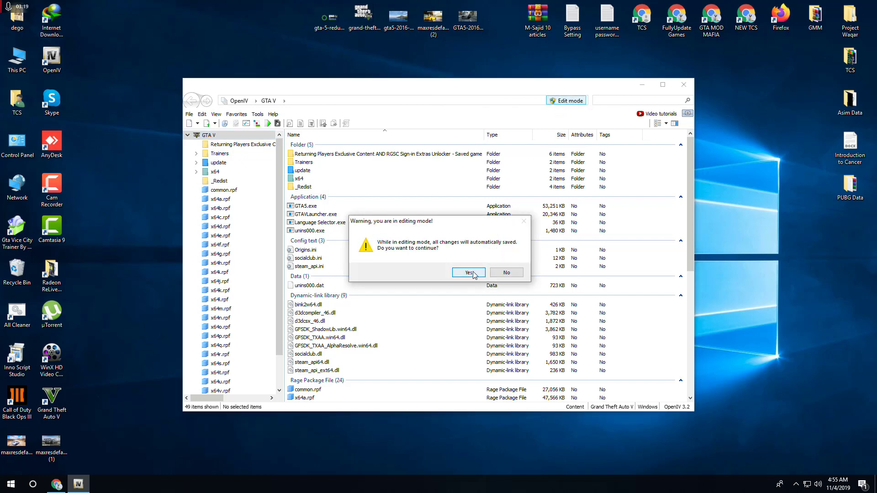
left_click(469, 273)
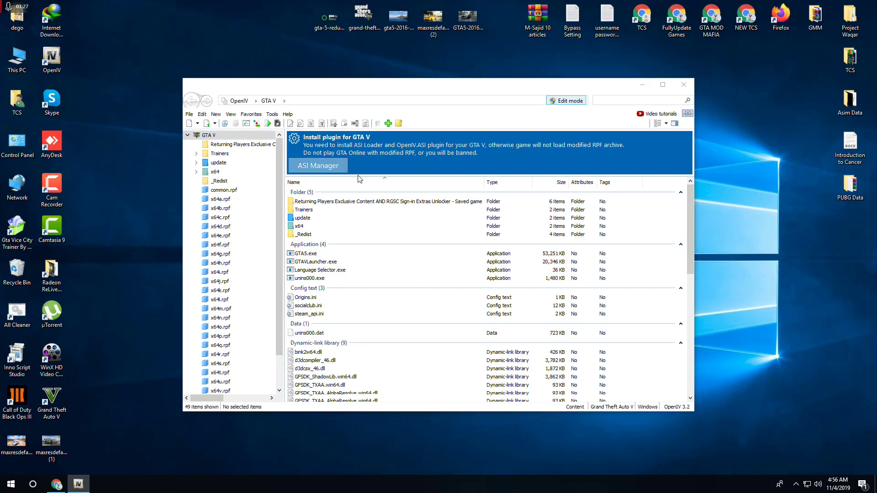
Install the ASI Loader, OpenIV.ASI and openCamera plugins, creating a "mods" folder with edit mode allowed only for archives inside it
left_click(342, 168)
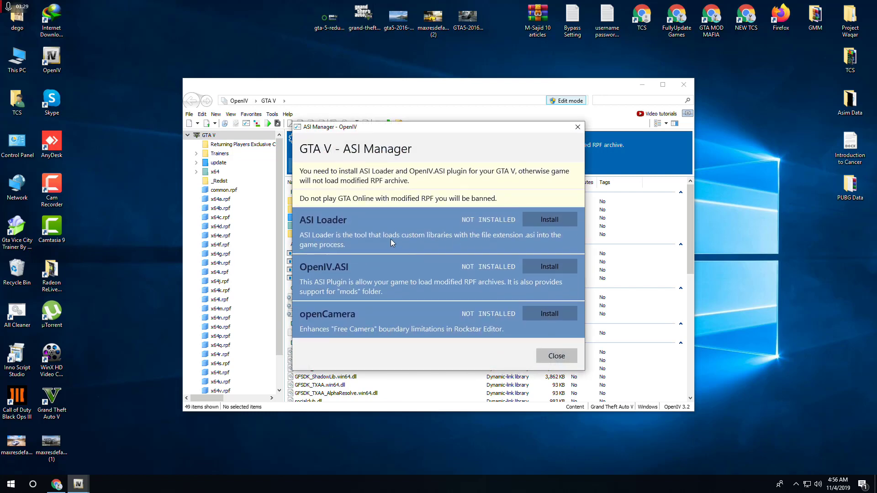
left_click(547, 221)
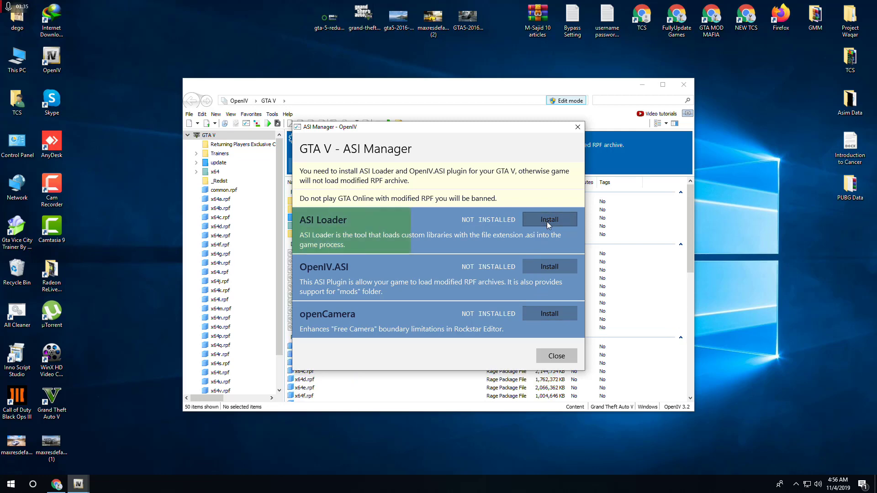
left_click(549, 269)
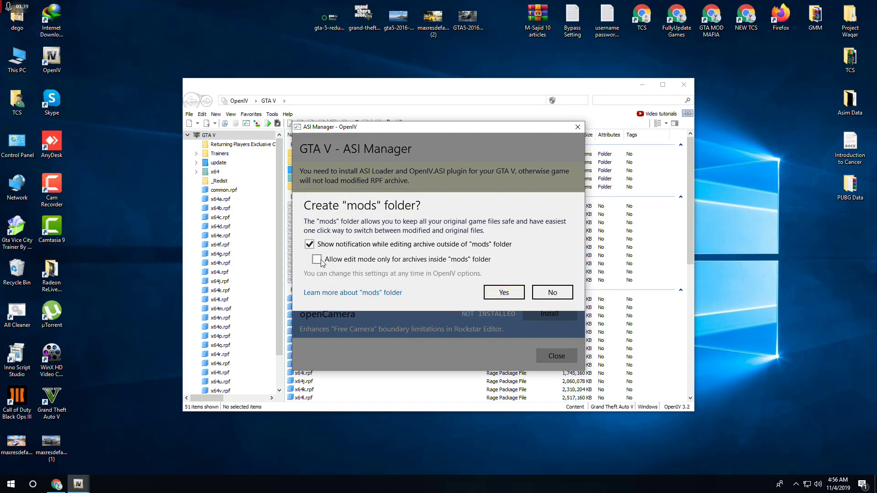
left_click(322, 263)
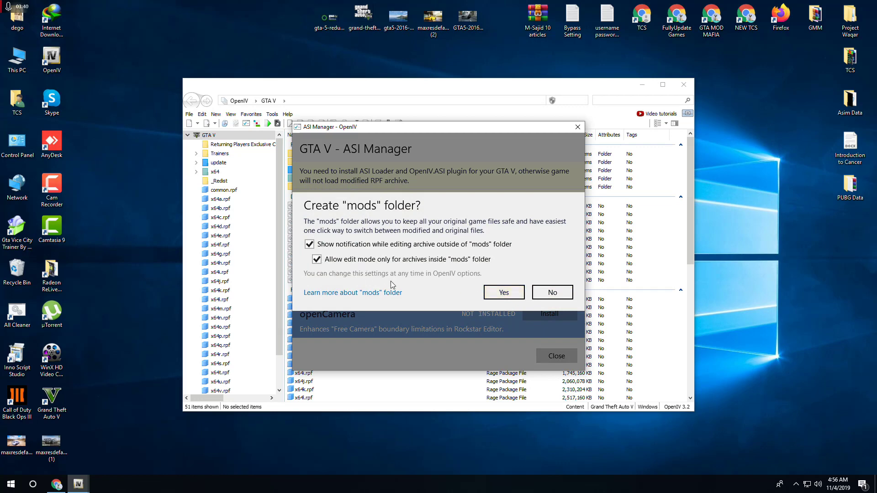
left_click(503, 297)
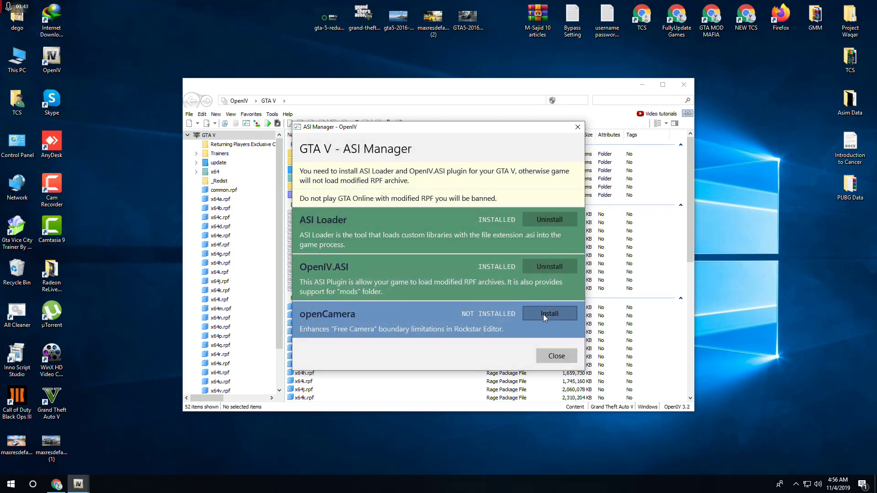
left_click(543, 314)
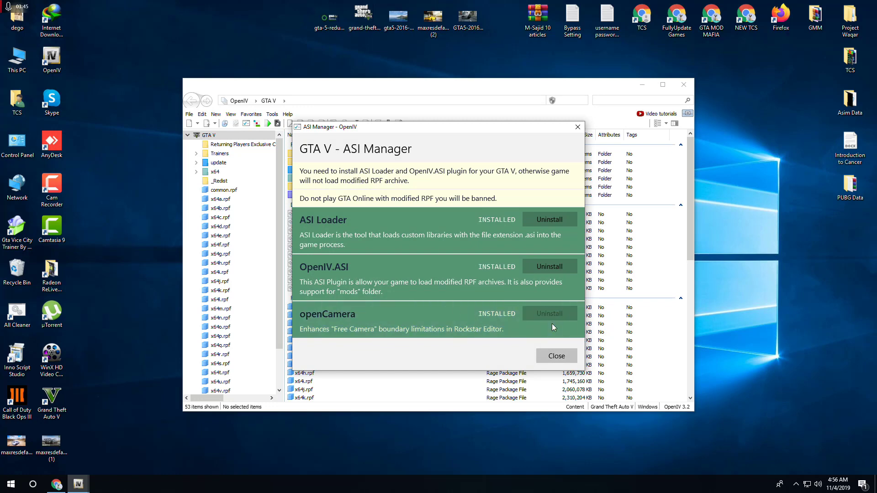
left_click(563, 361)
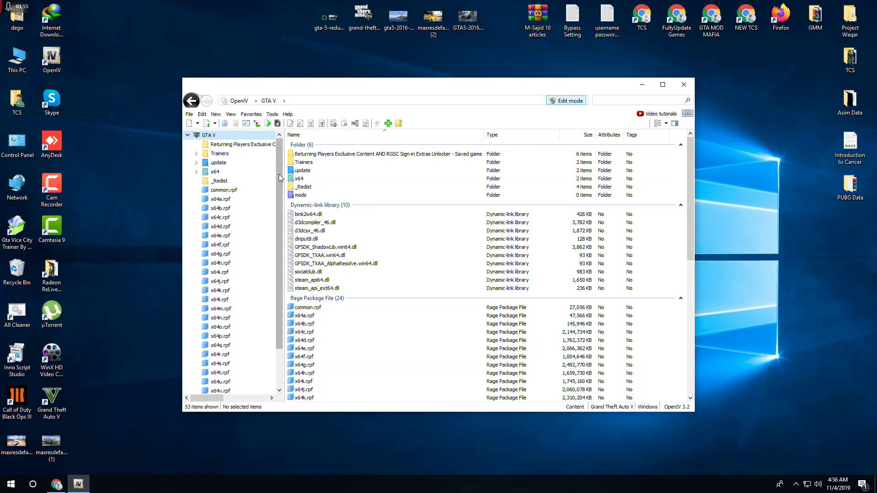
Load GTA5_REDUX_V1.5_FULL.oiv from the desktop folder "GTA5_REDUXV1.5 By Fully Update Games" into the Package Installer
left_click(258, 124)
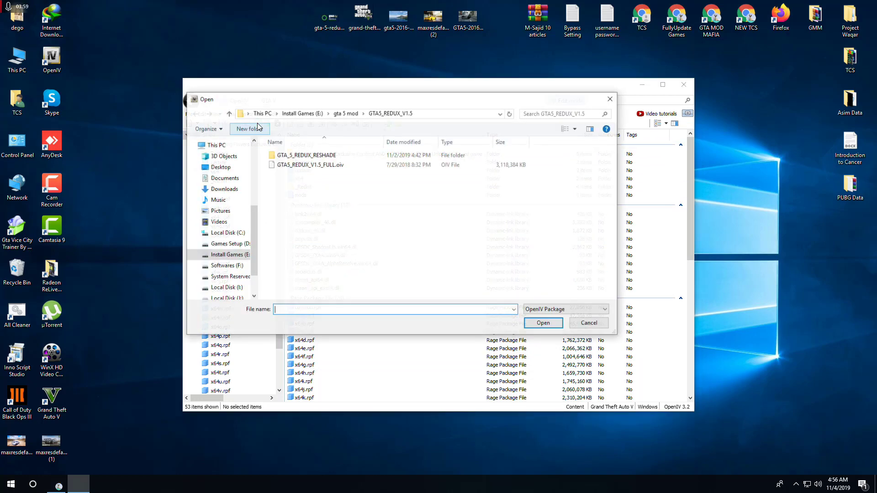
left_click(611, 98)
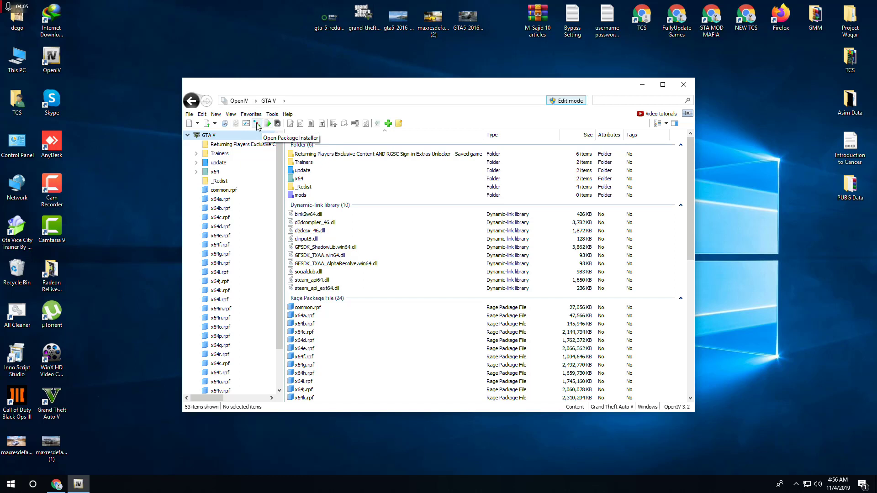
left_click(272, 115)
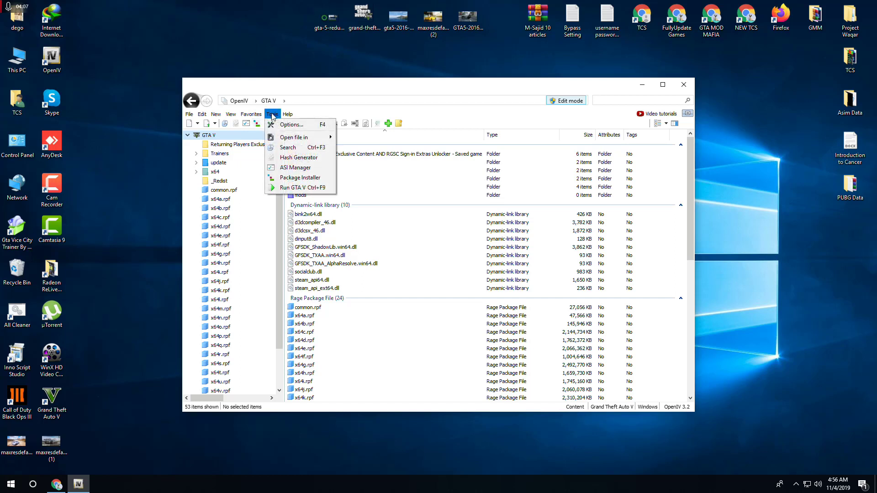
left_click(298, 178)
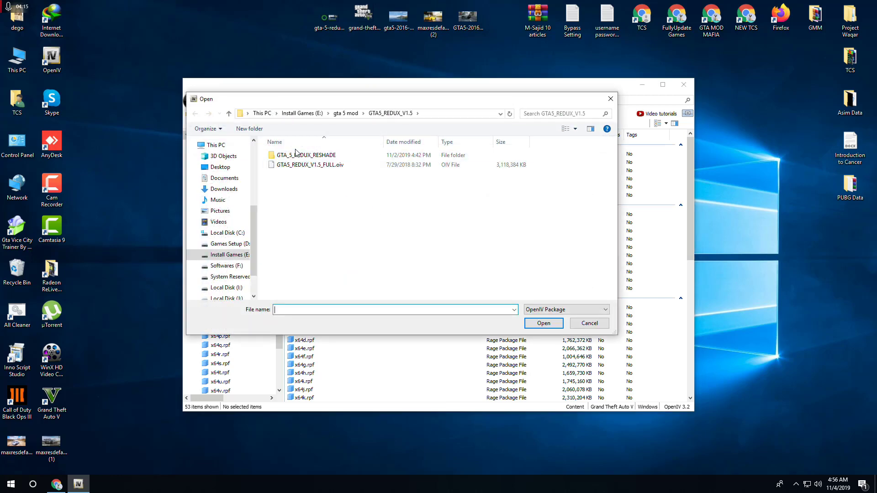
left_click(229, 113)
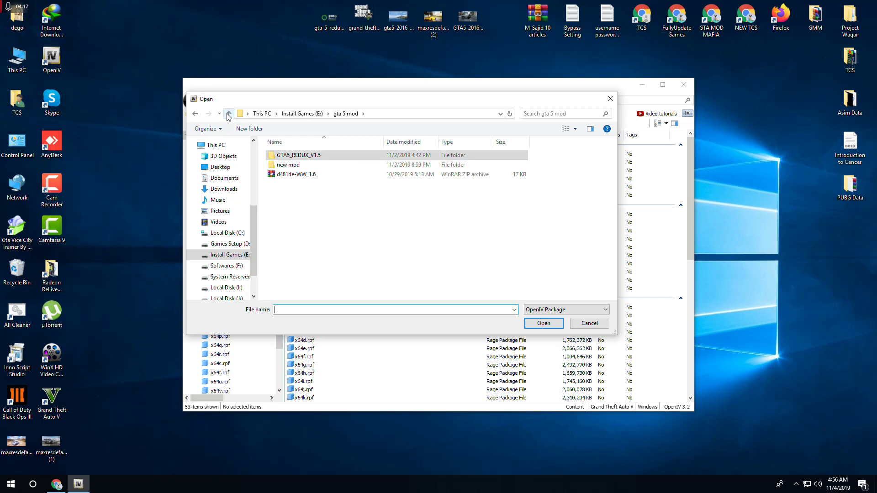
left_click(220, 168)
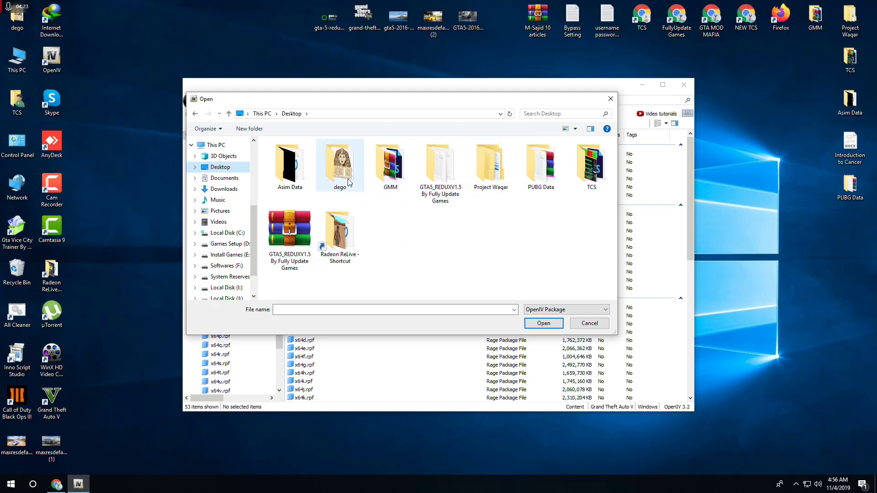
double_click(443, 171)
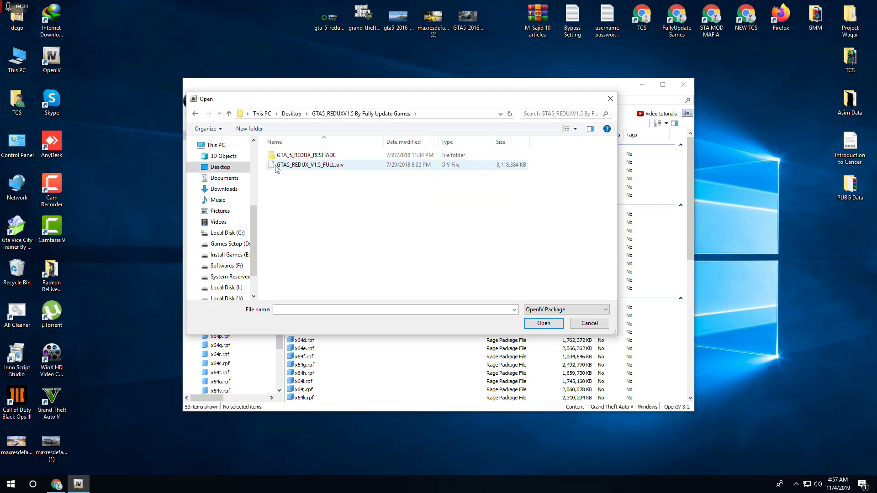
double_click(313, 165)
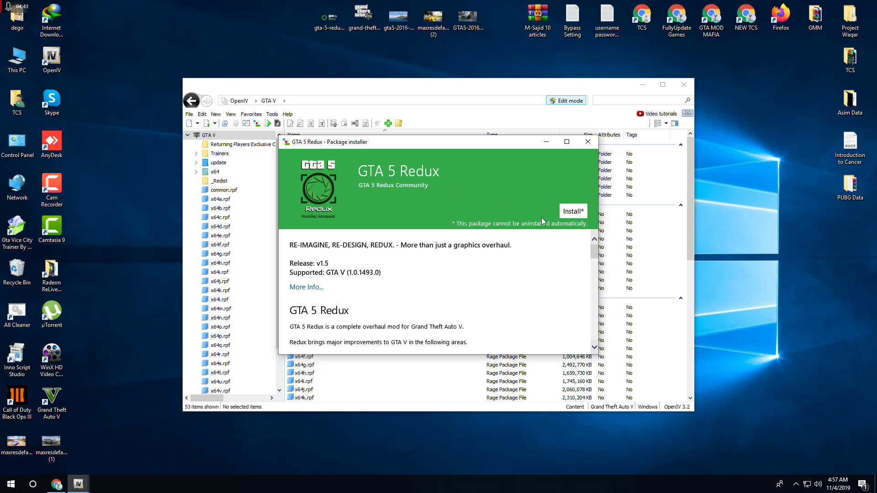
Install the GTA 5 Redux package into the "mods" folder and close OpenIV
scroll(519, 282, "down", 15)
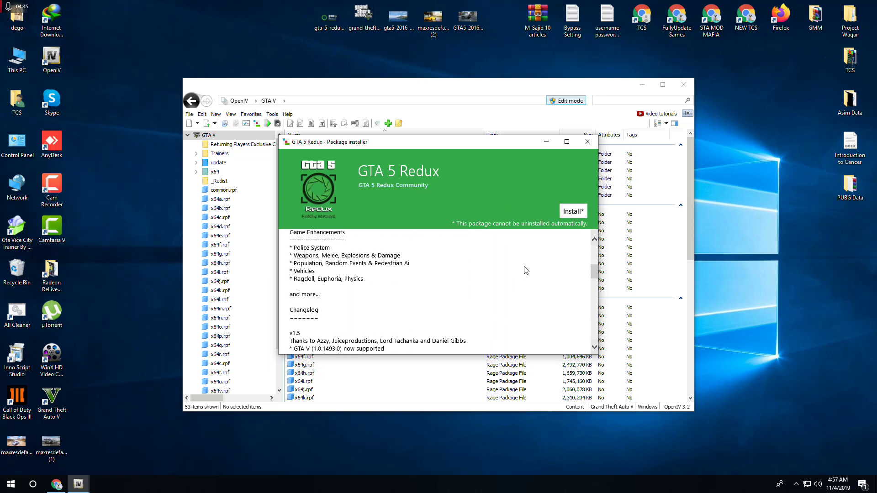
scroll(530, 267, "down", 12)
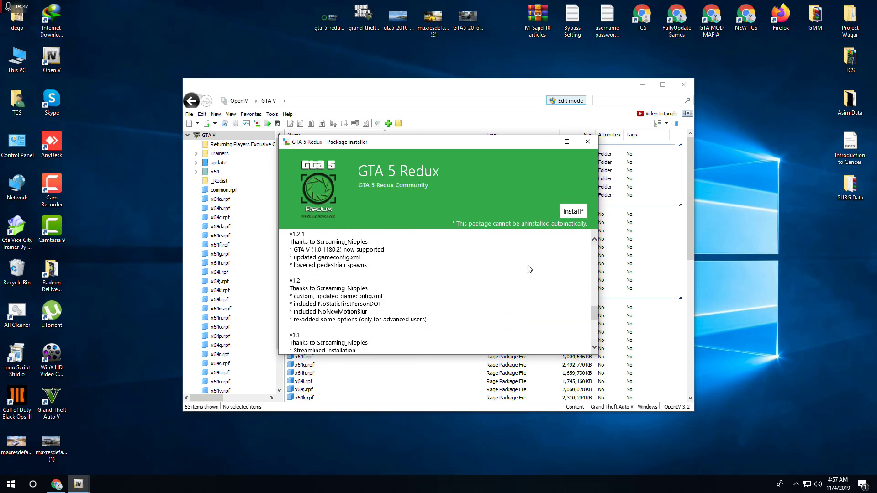
scroll(533, 265, "down", 3)
scroll(533, 265, "up", 2)
scroll(534, 265, "up", 10)
scroll(537, 265, "up", 10)
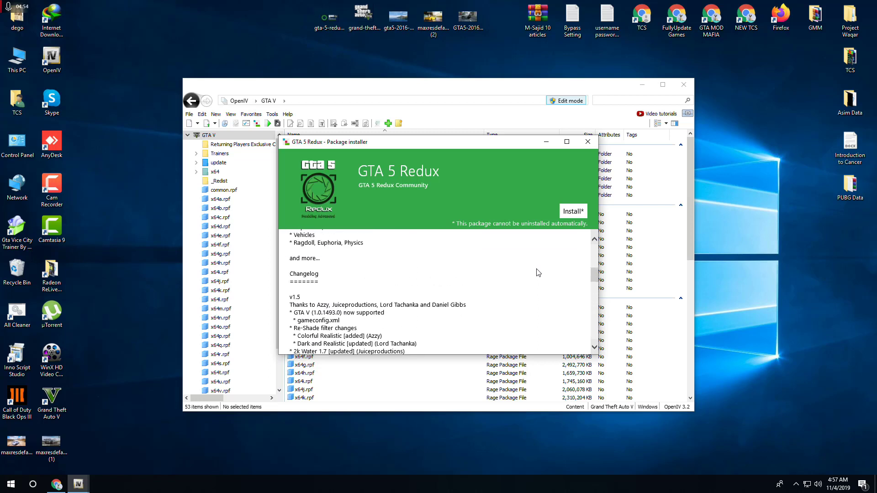
left_click(571, 211)
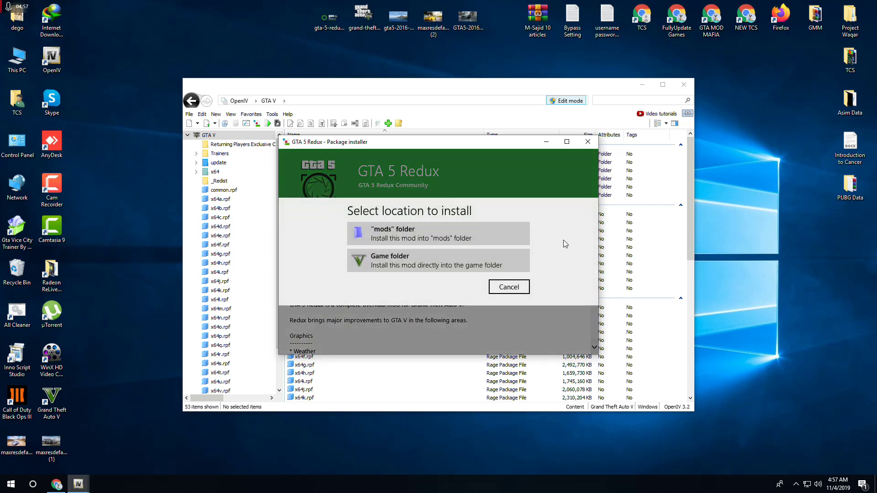
left_click(397, 238)
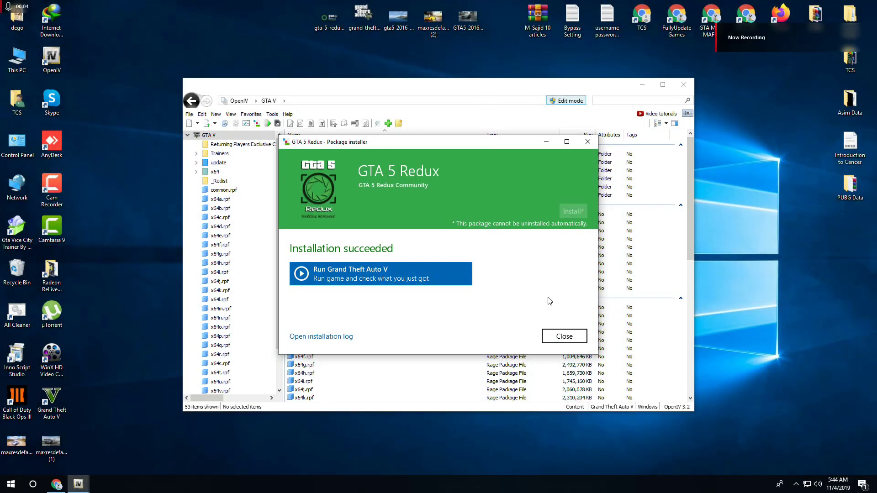
left_click(564, 336)
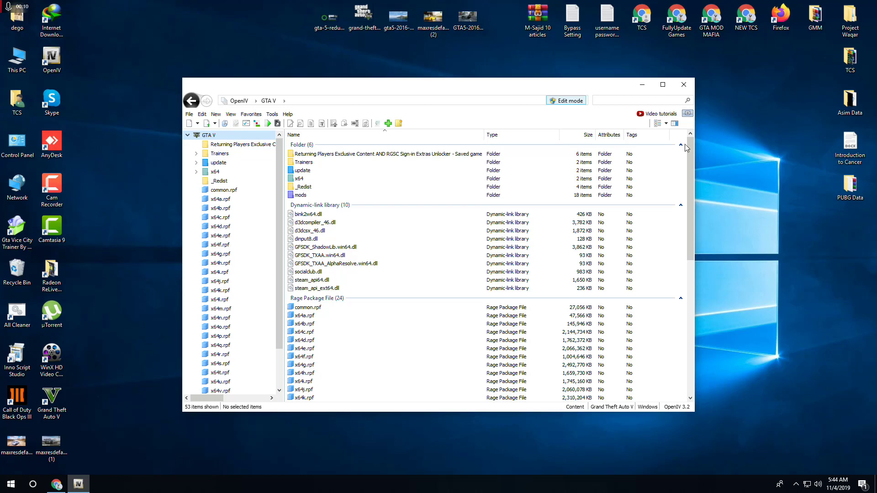
left_click(690, 88)
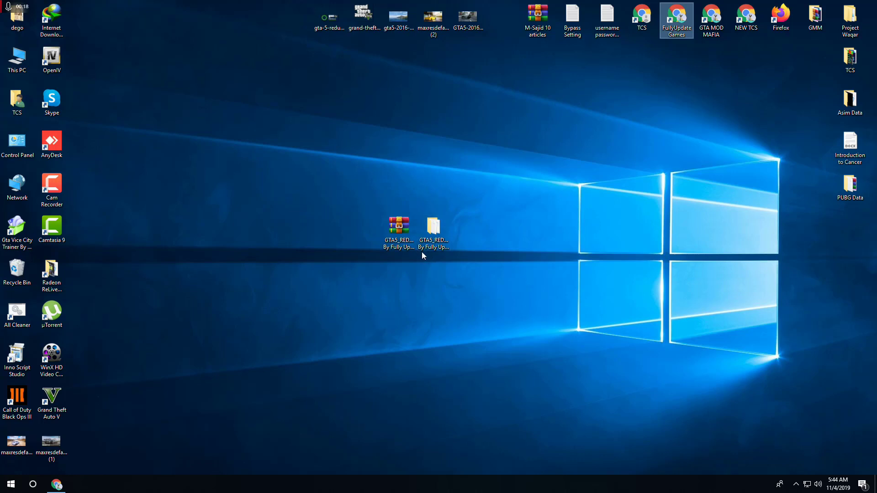
Copy all the files in the GTA_5_REDUX_RESHADE subfolder of the desktop folder "GTA5_REDUXV1.5 By Fully Update Games" and close the window
left_click(429, 238)
double_click(430, 237)
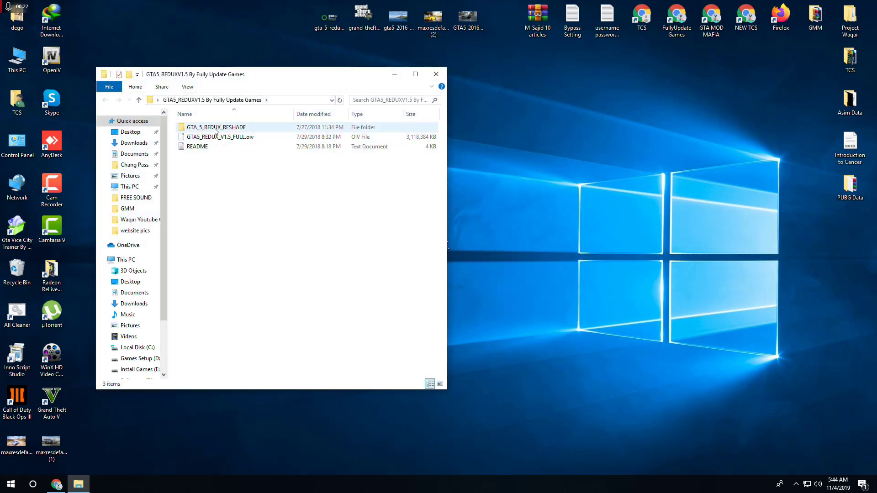
double_click(214, 128)
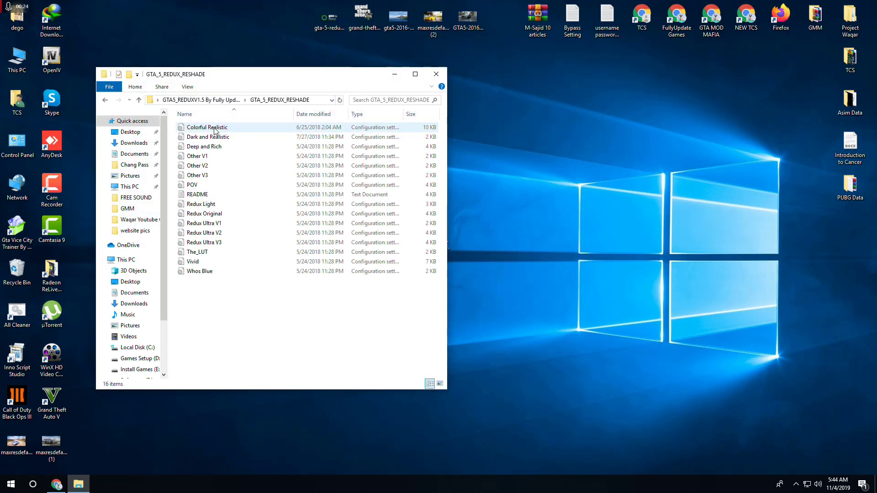
left_click(138, 103)
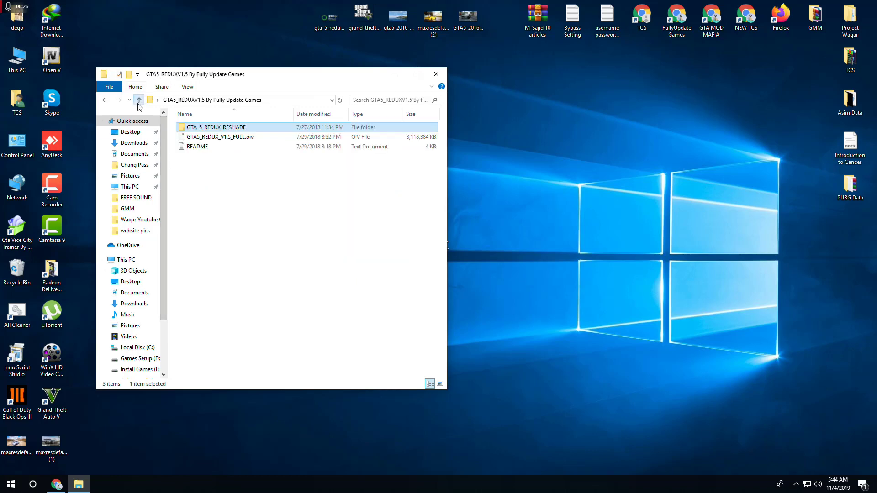
double_click(211, 129)
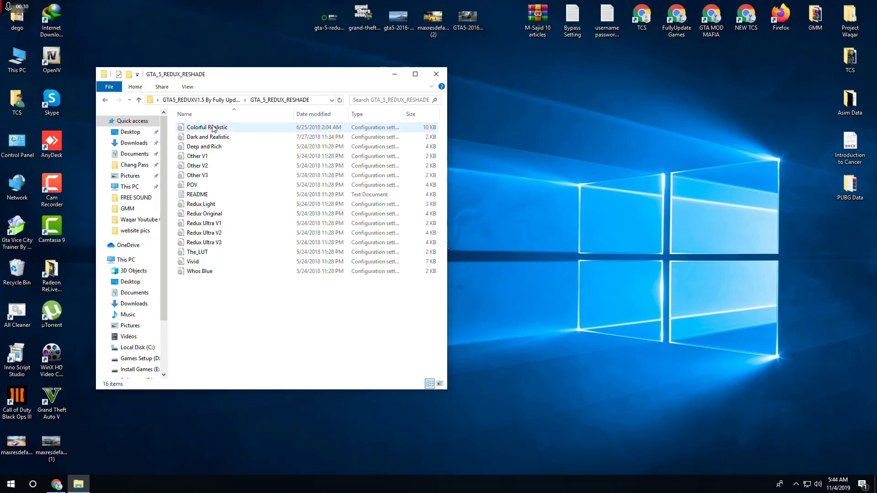
left_click_drag(214, 298, 267, 126)
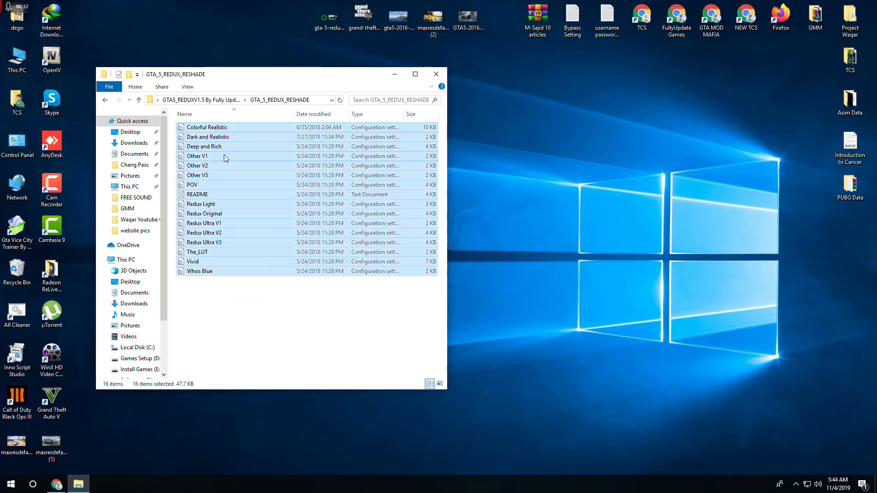
right_click(219, 155)
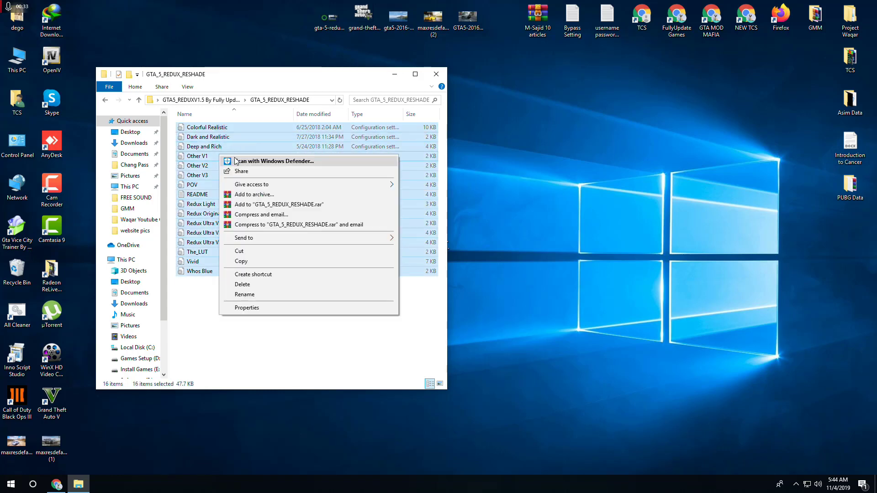
left_click(251, 262)
left_click(436, 74)
Open the Grand Theft Auto V folder inside "Install games" on drive E in a maximized File Explorer window
double_click(17, 57)
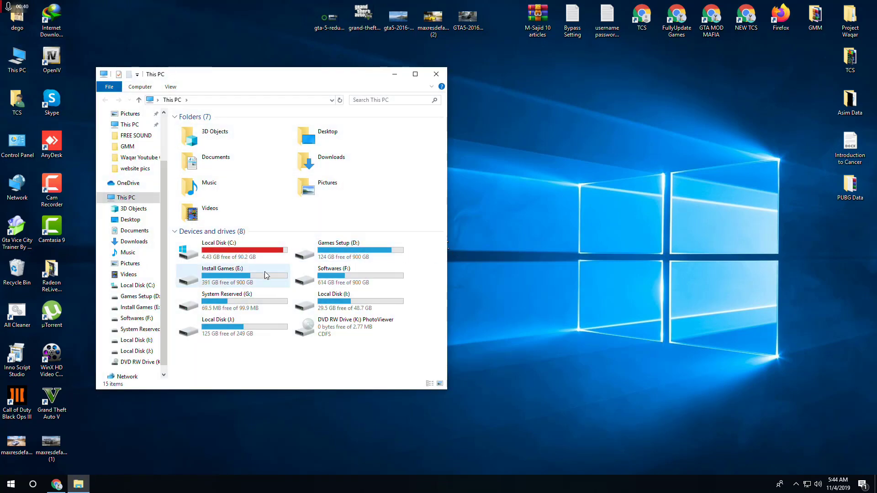
double_click(233, 283)
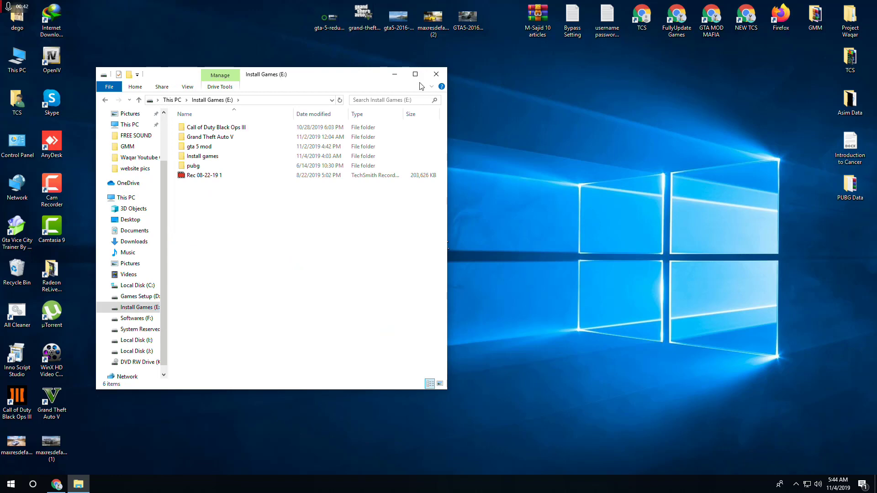
left_click(415, 74)
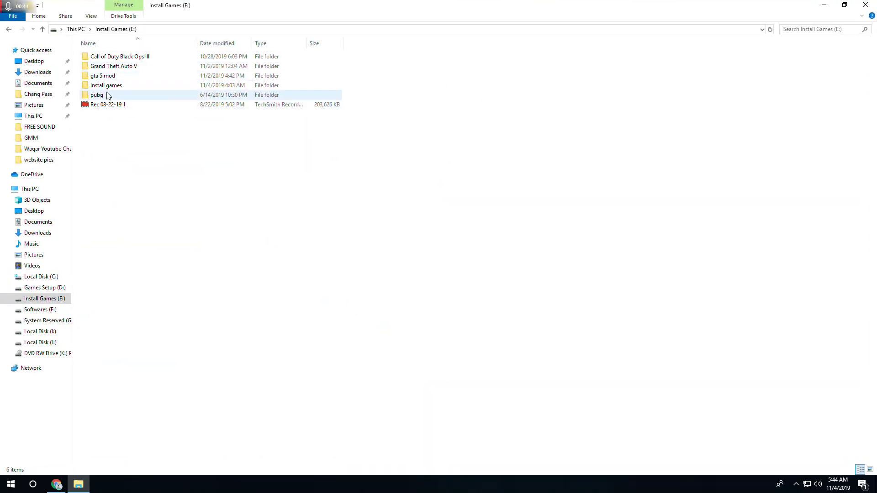
double_click(105, 87)
left_click(121, 59)
double_click(121, 58)
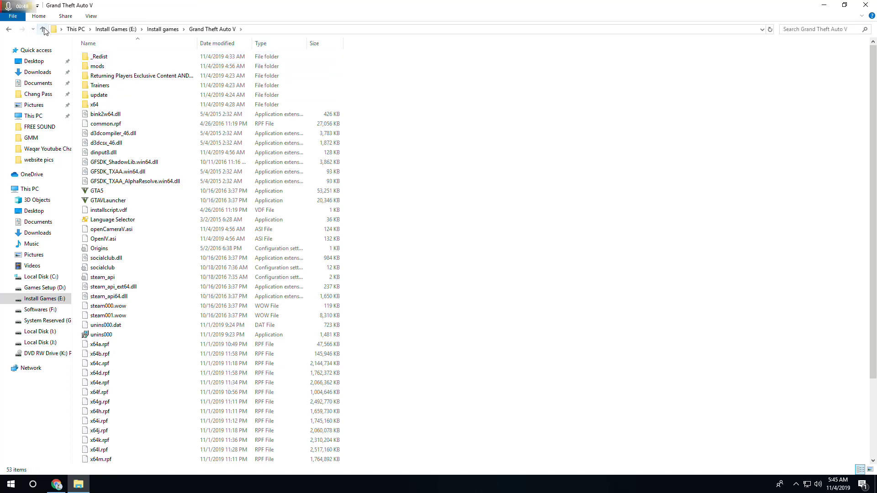
Compare the properties of the Grand Theft Auto V folder in "Install games" with those of the same-named folder directly on drive E
left_click(43, 30)
right_click(128, 57)
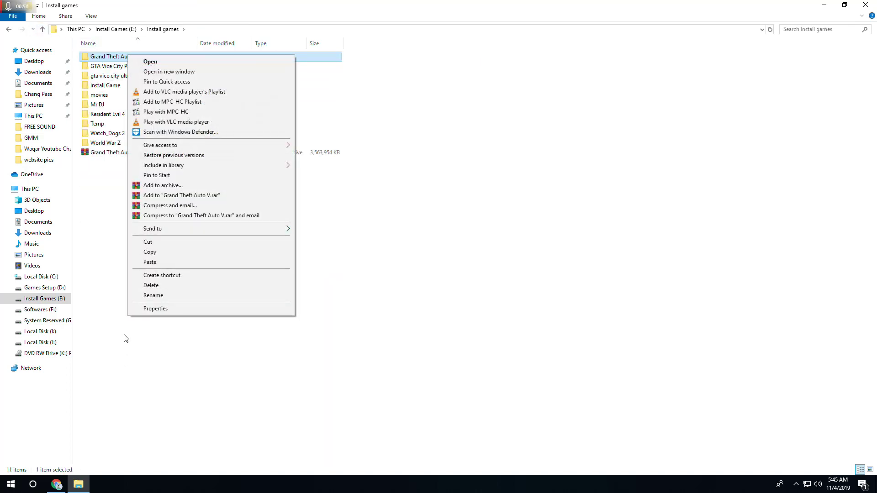
left_click(155, 309)
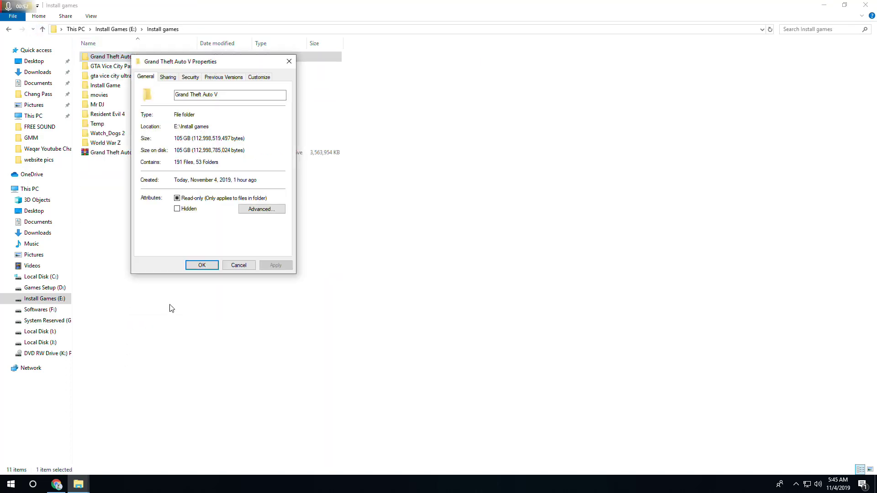
left_click(289, 61)
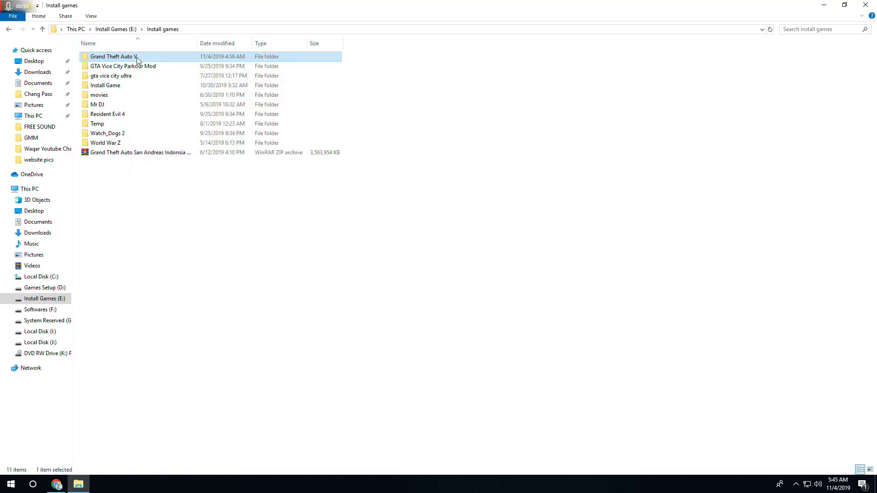
left_click(42, 29)
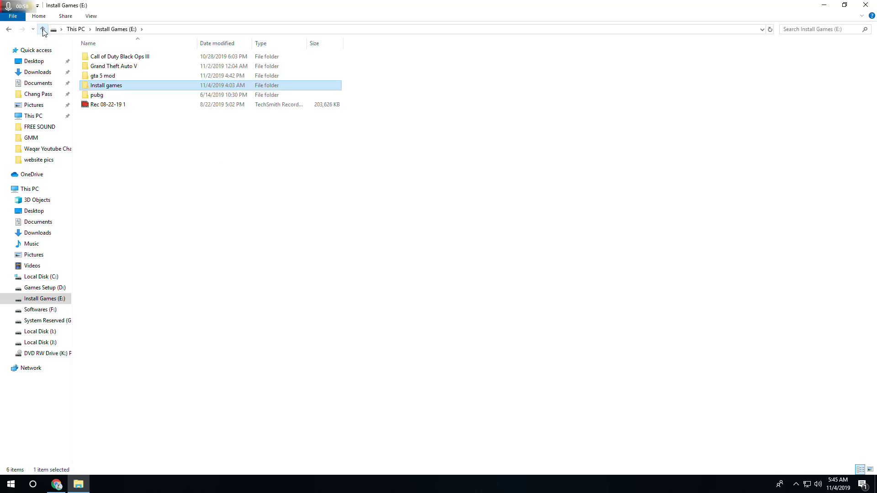
right_click(112, 67)
left_click(202, 318)
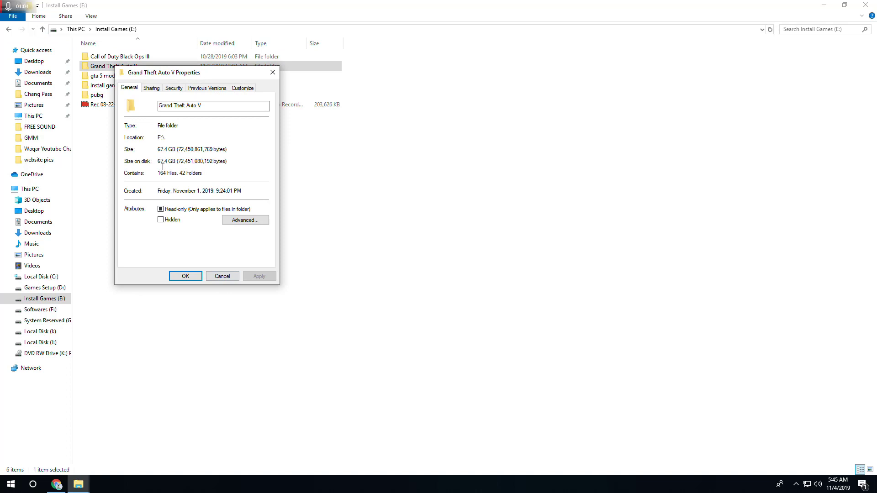
left_click(222, 276)
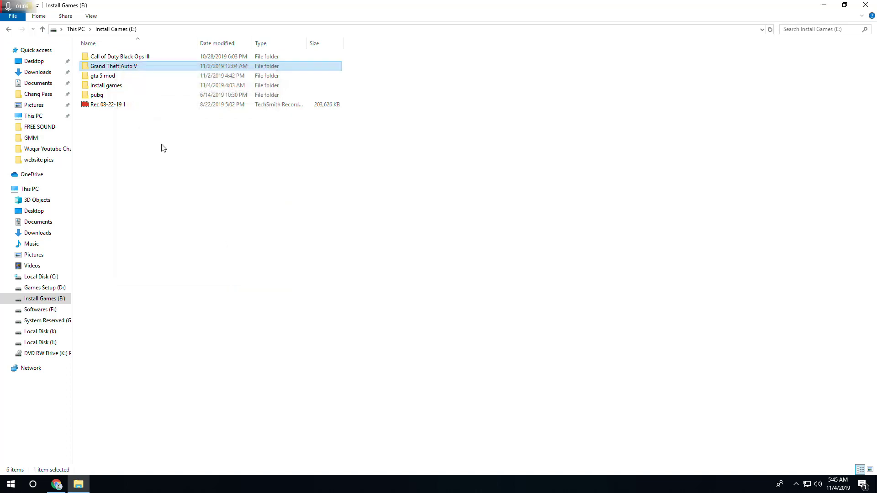
Paste the copied ReShade preset files into the Grand Theft Auto V folder inside "Install games"
double_click(102, 86)
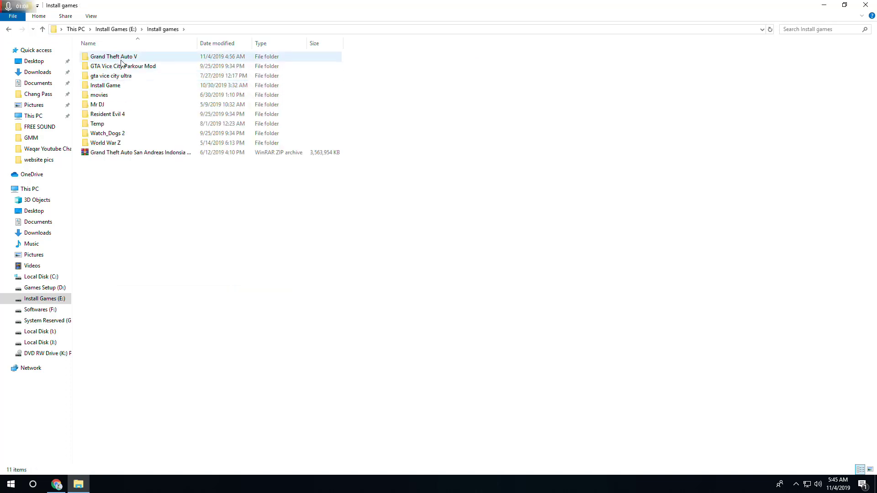
double_click(124, 58)
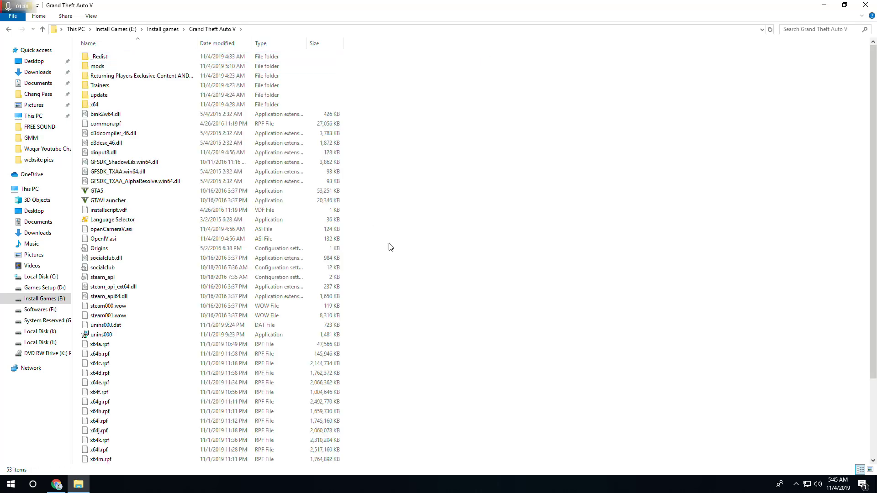
right_click(498, 277)
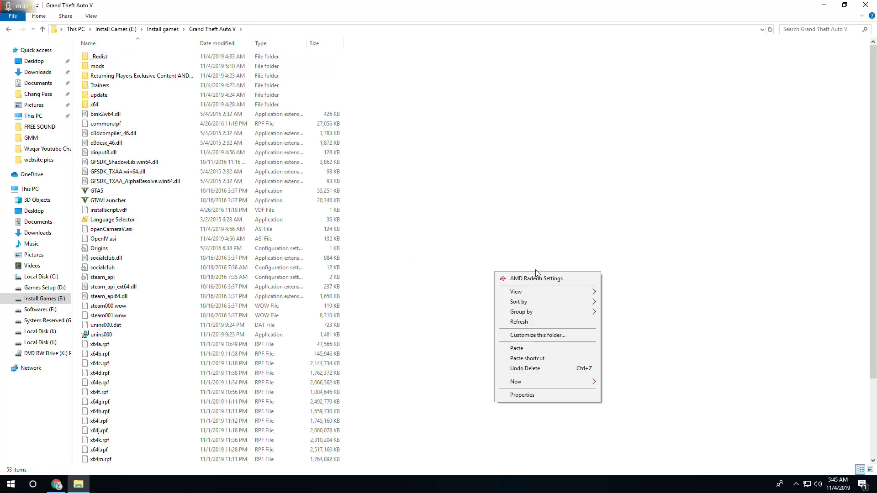
left_click(523, 348)
left_click(525, 348)
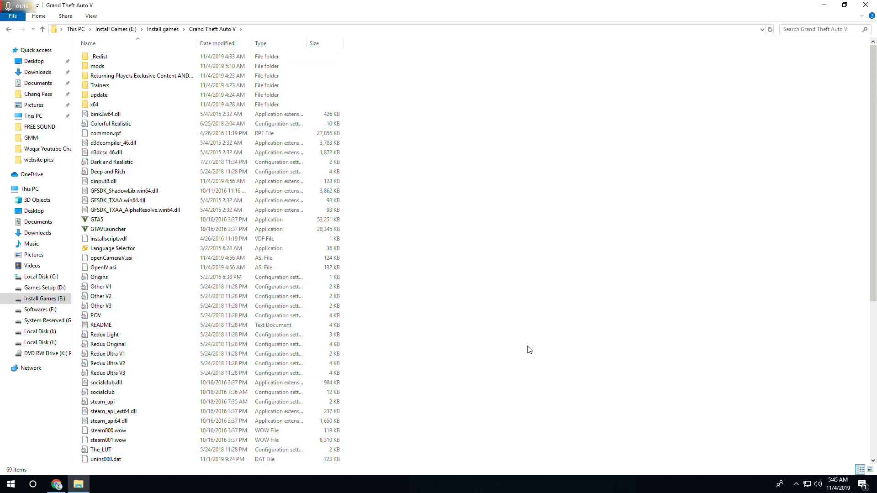
Check the pasted files in the game folder and launch the game with GTAVLauncher
scroll(464, 316, "down", 9)
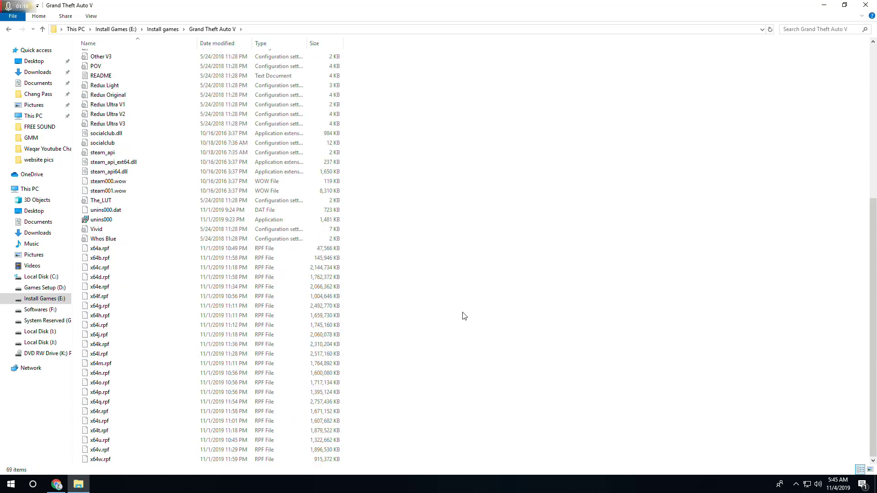
scroll(464, 316, "up", 9)
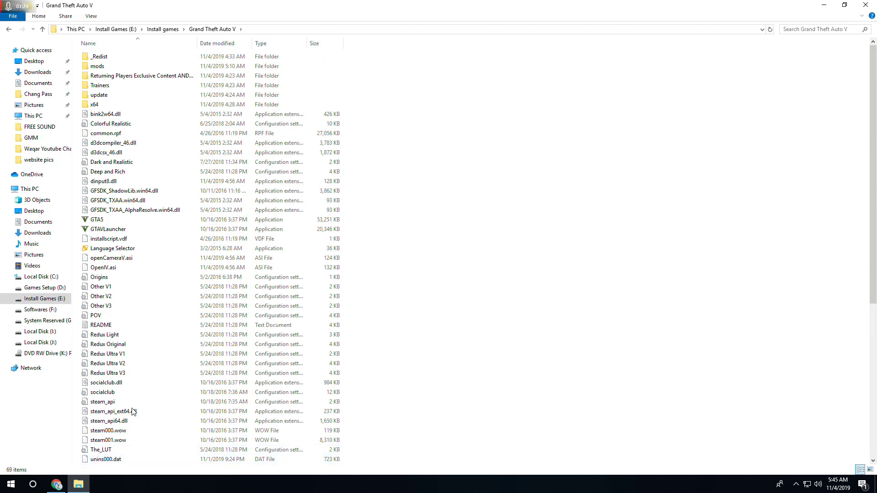
left_click(122, 232)
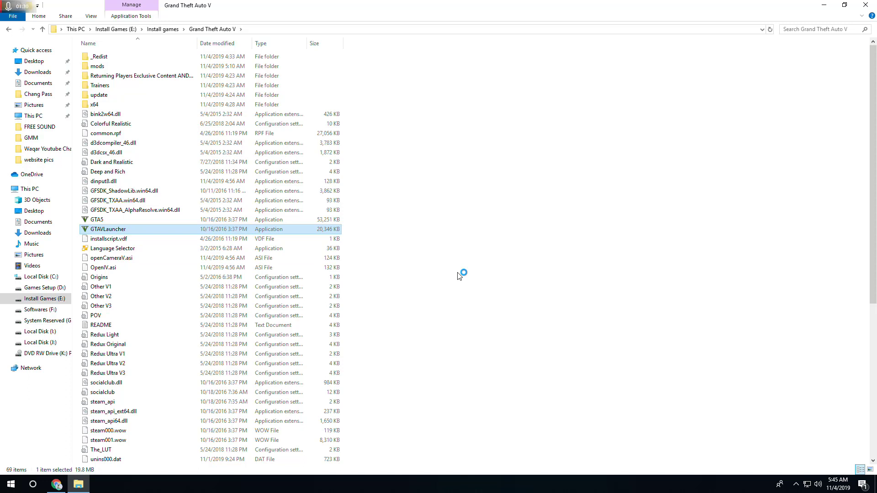